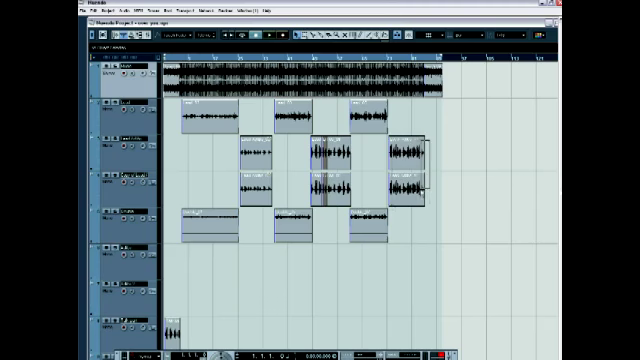
Select the two rightmost vocal events on both stacked vocal tracks.
drag(437, 130, 395, 200)
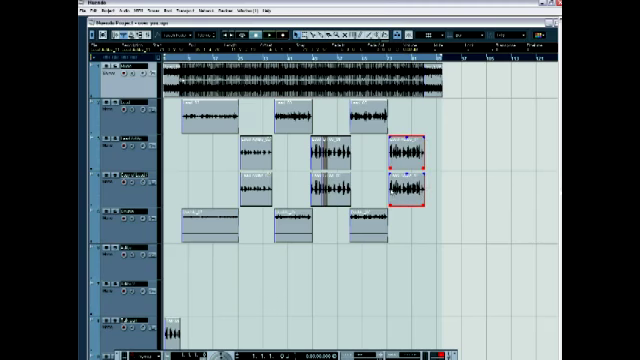
click(93, 10)
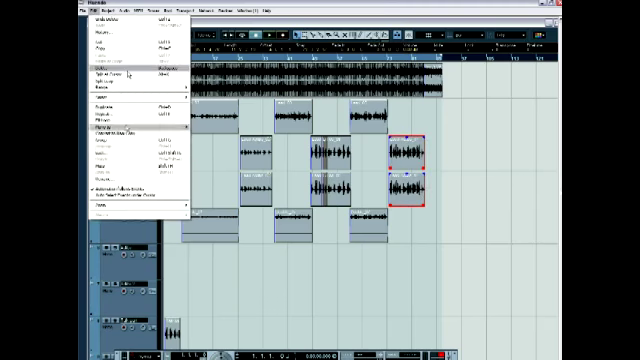
click(127, 142)
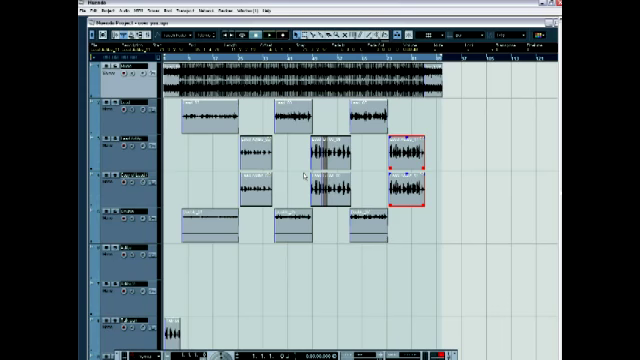
Duplicate the rightmost vocal pair twice with Ctrl+D and Edit > Duplicate.
key(ctrl+d)
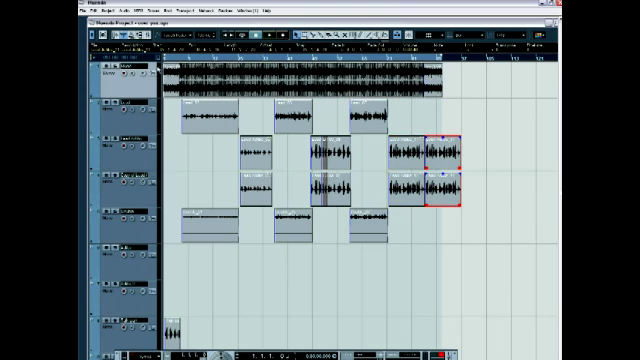
click(92, 10)
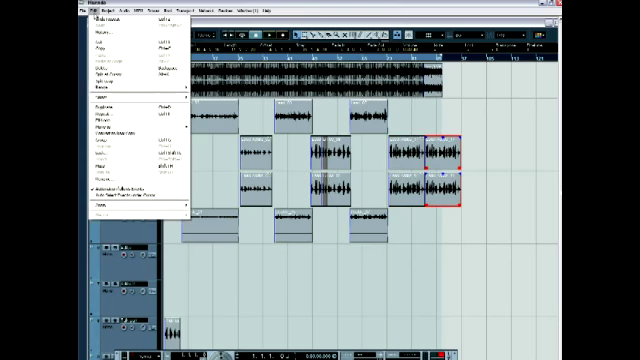
click(105, 106)
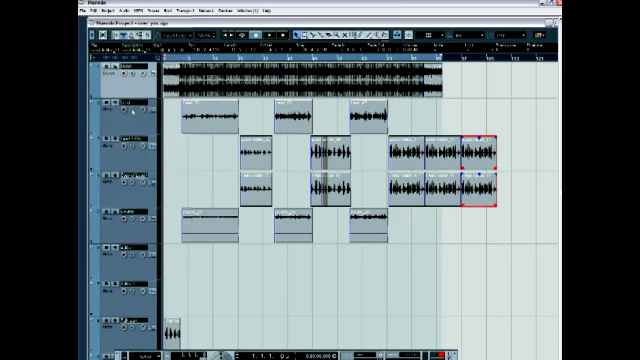